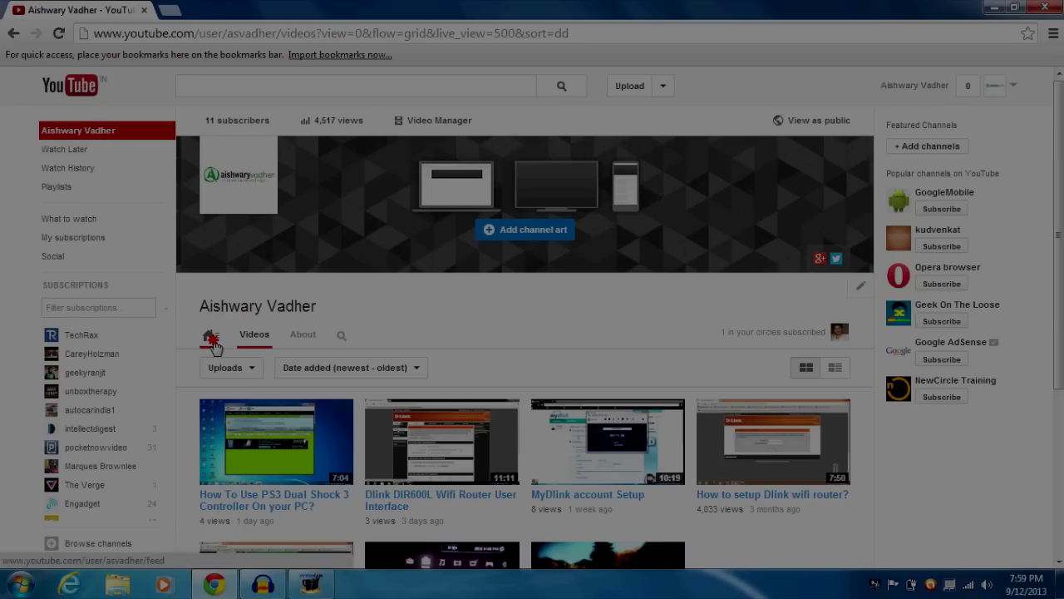
- Show the channel's Home activity feed and scroll through its recent posts
click(211, 340)
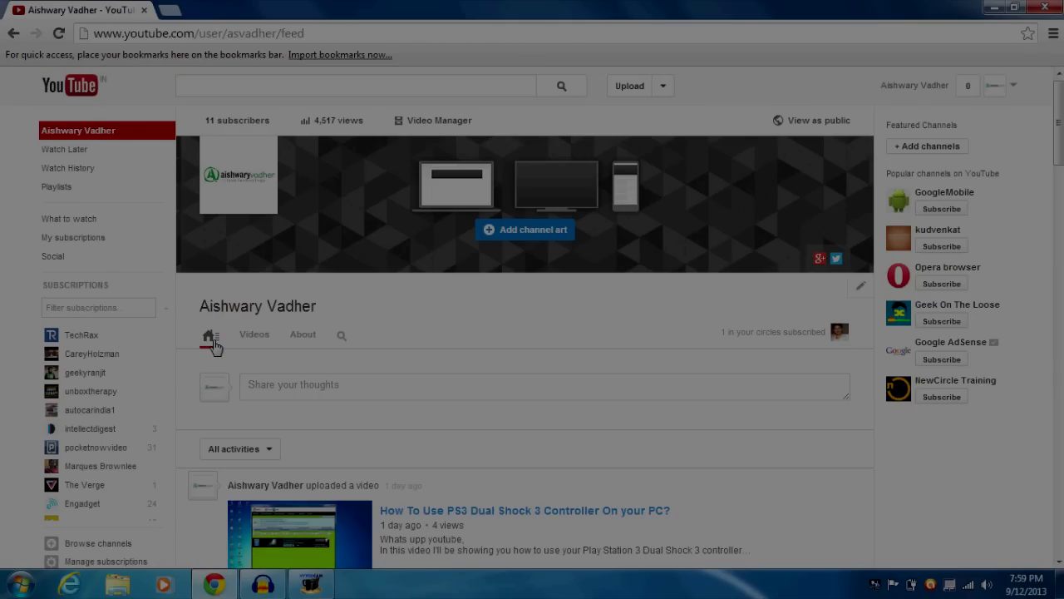
scroll(466, 380, down, 8)
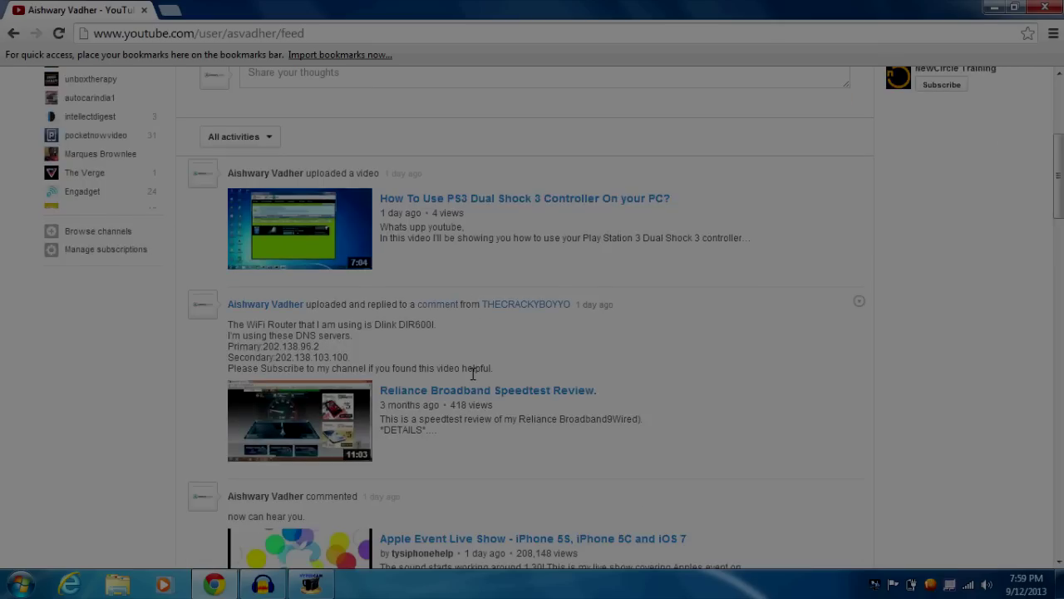
scroll(475, 380, down, 3)
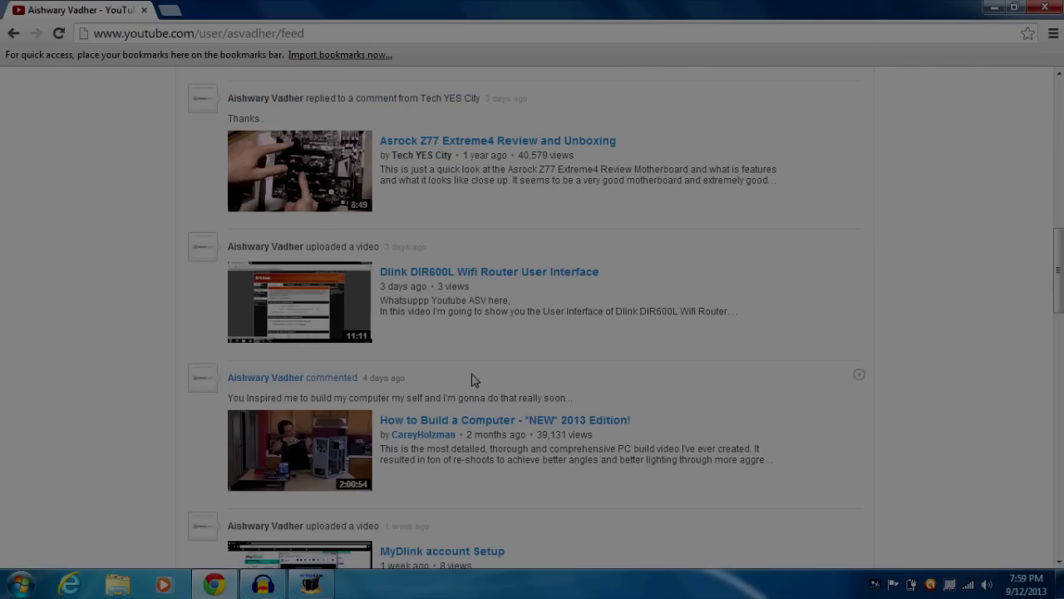
scroll(474, 380, up, 11)
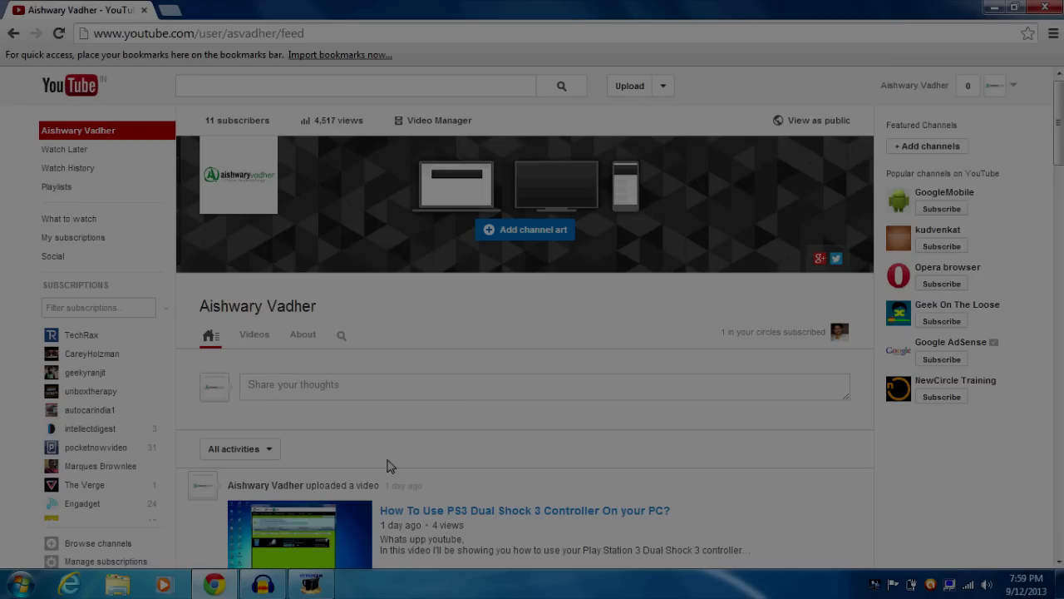
- Stop the screen recording and return to the channel page in the browser
click(311, 585)
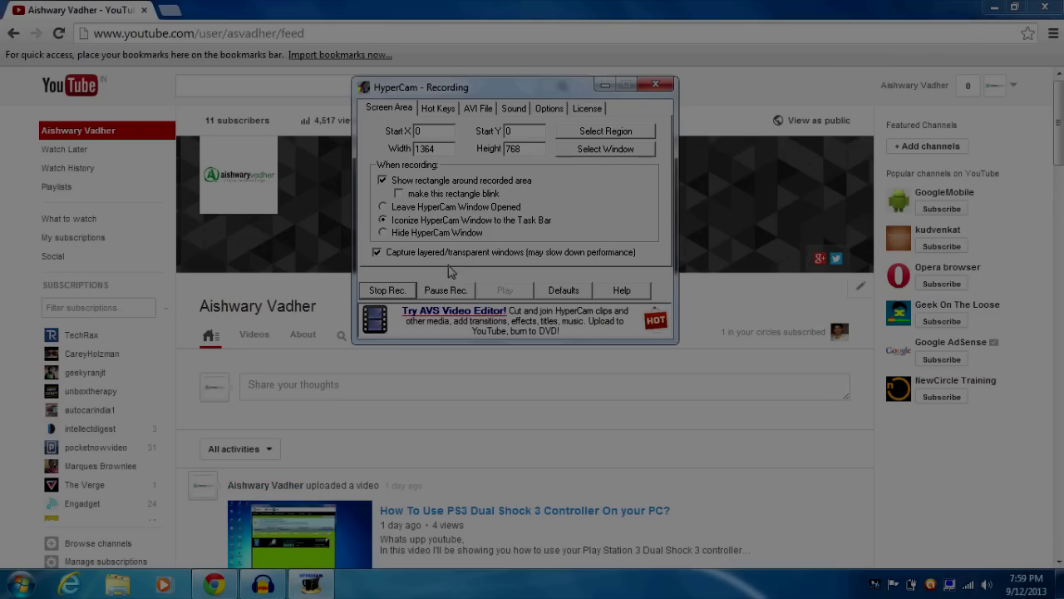
click(382, 291)
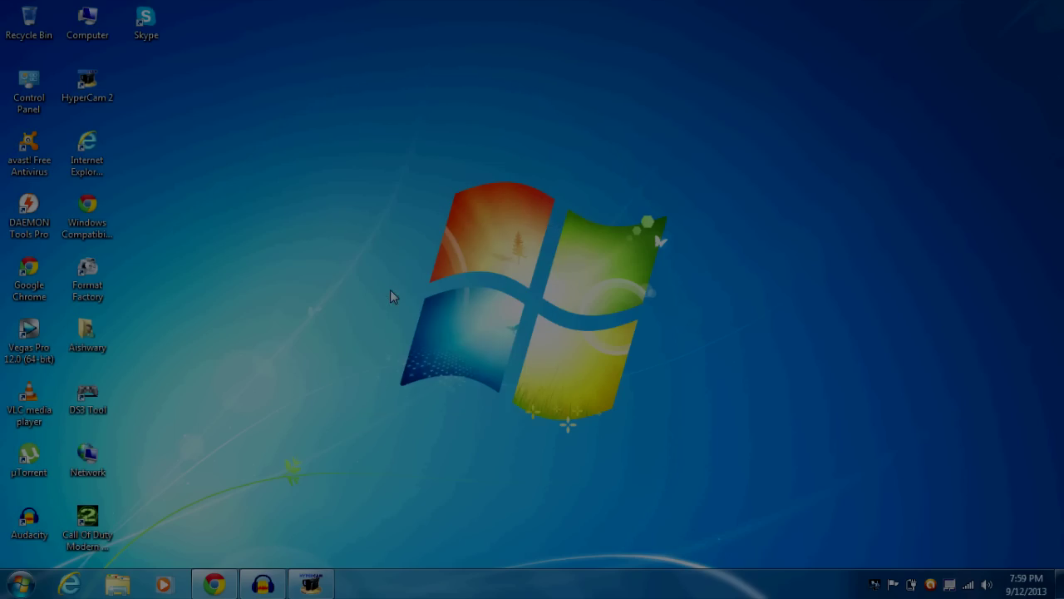
click(218, 588)
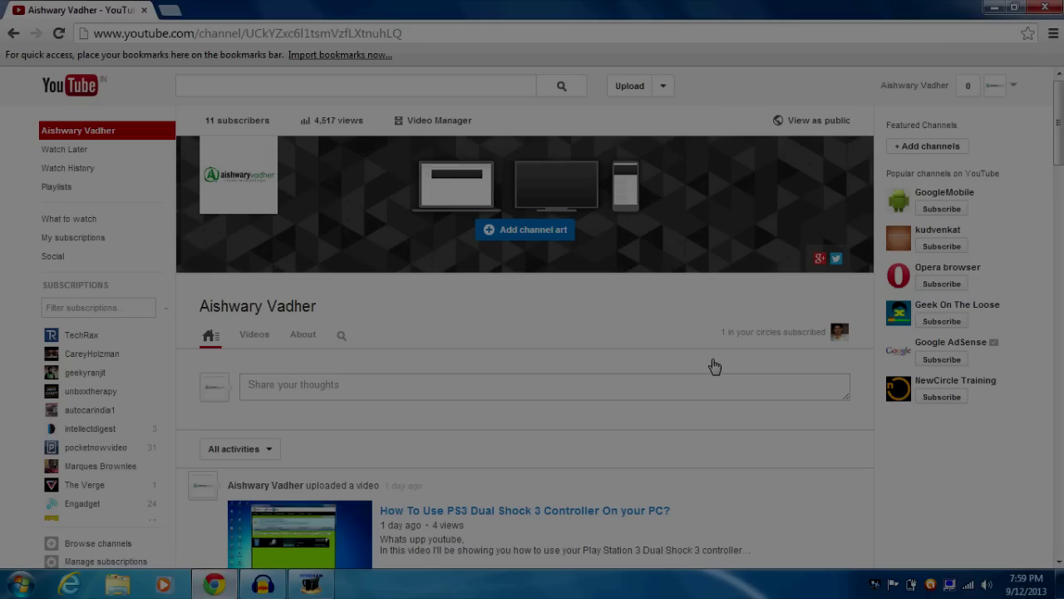
- View the channel's uploads as a grid, then go back to the activity feed
click(252, 346)
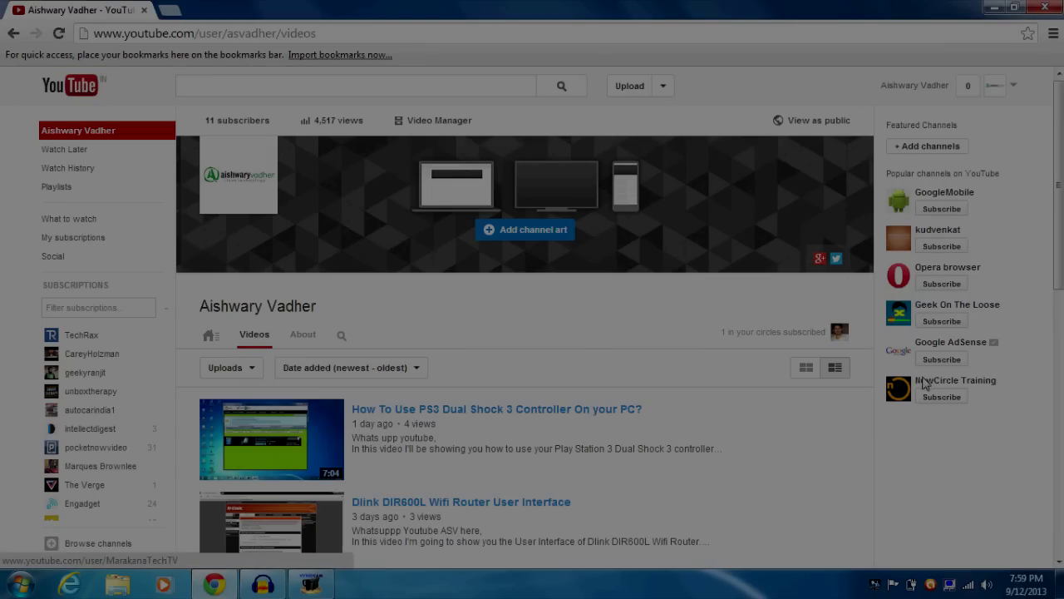
click(806, 367)
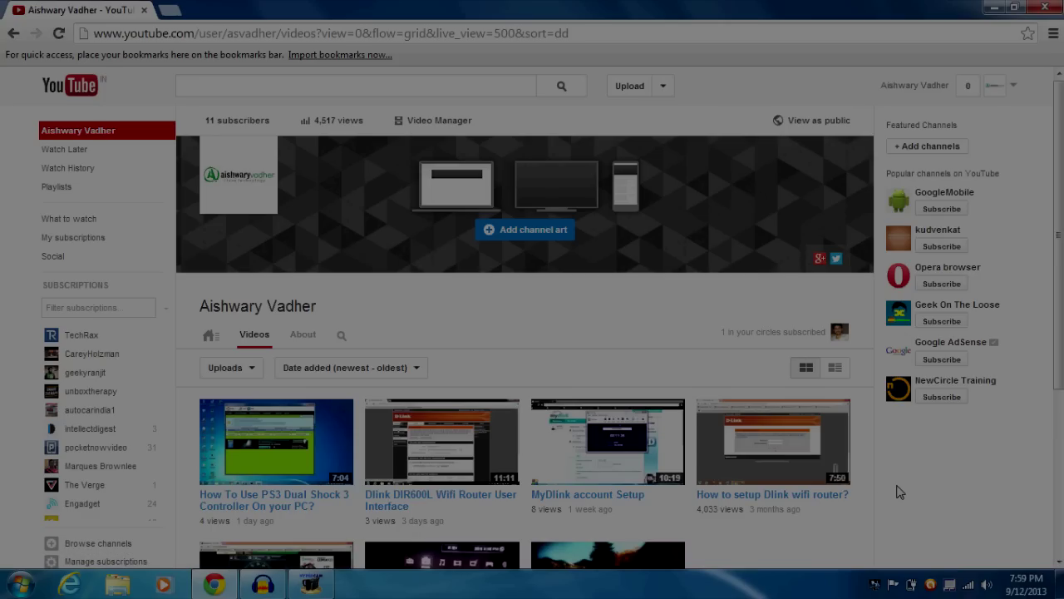
click(213, 339)
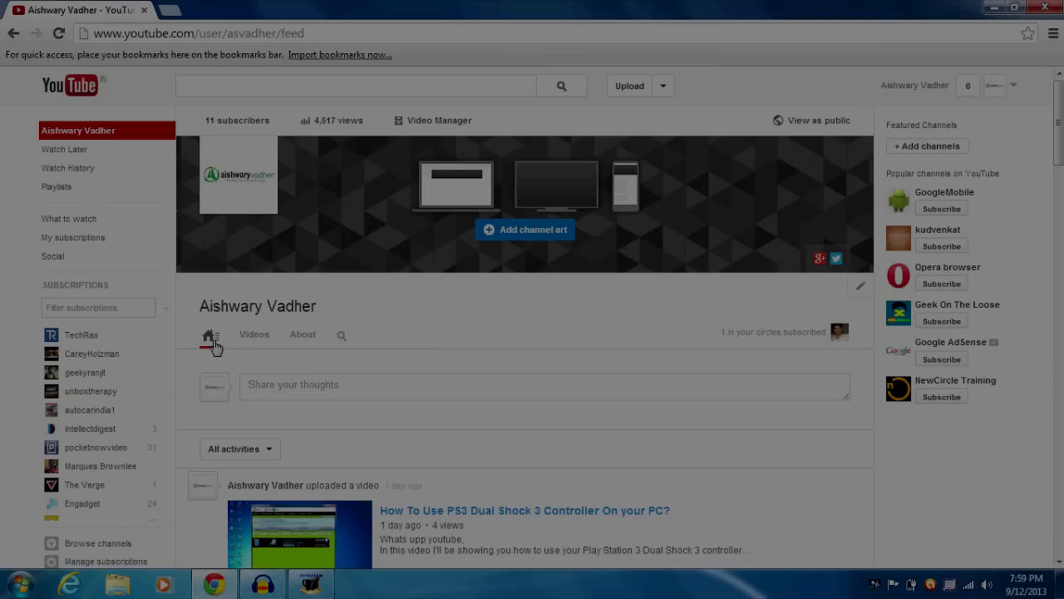
- Middle-click a video in the grid, then stop the screen recording and restore the browser
middle_click(471, 381)
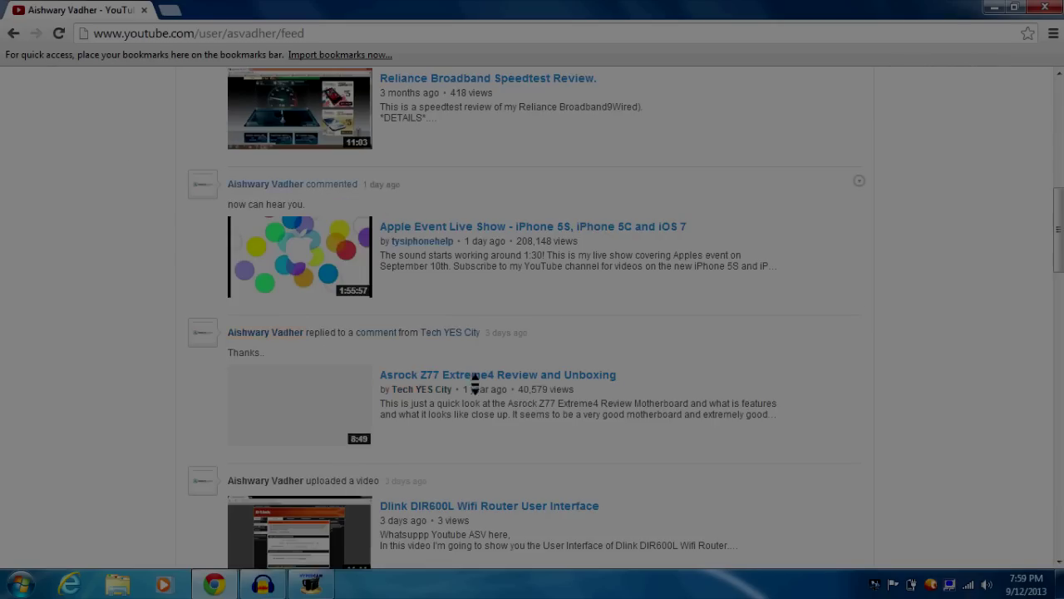
middle_click(471, 380)
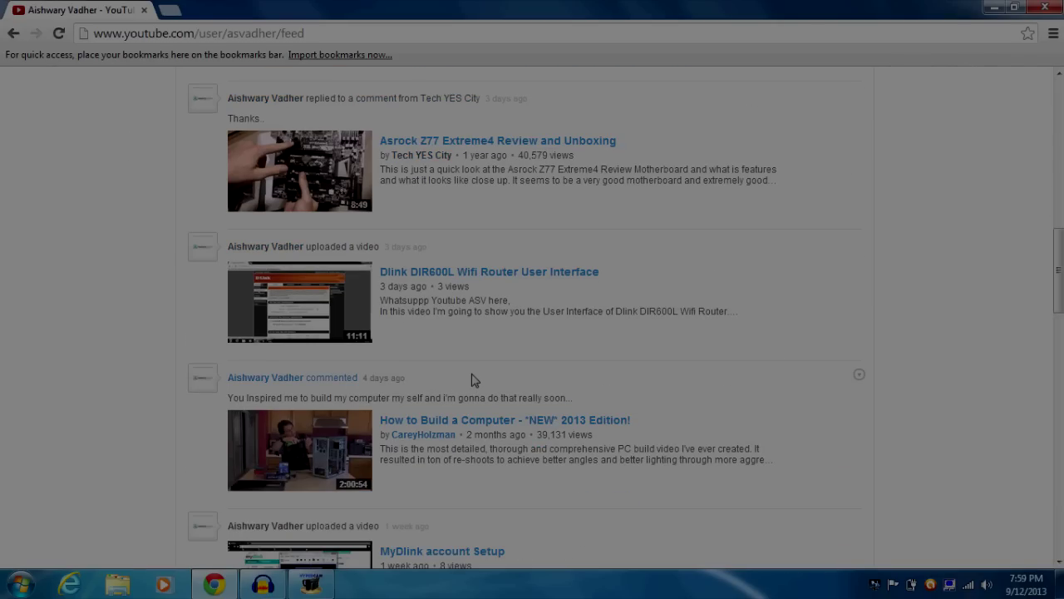
middle_click(471, 380)
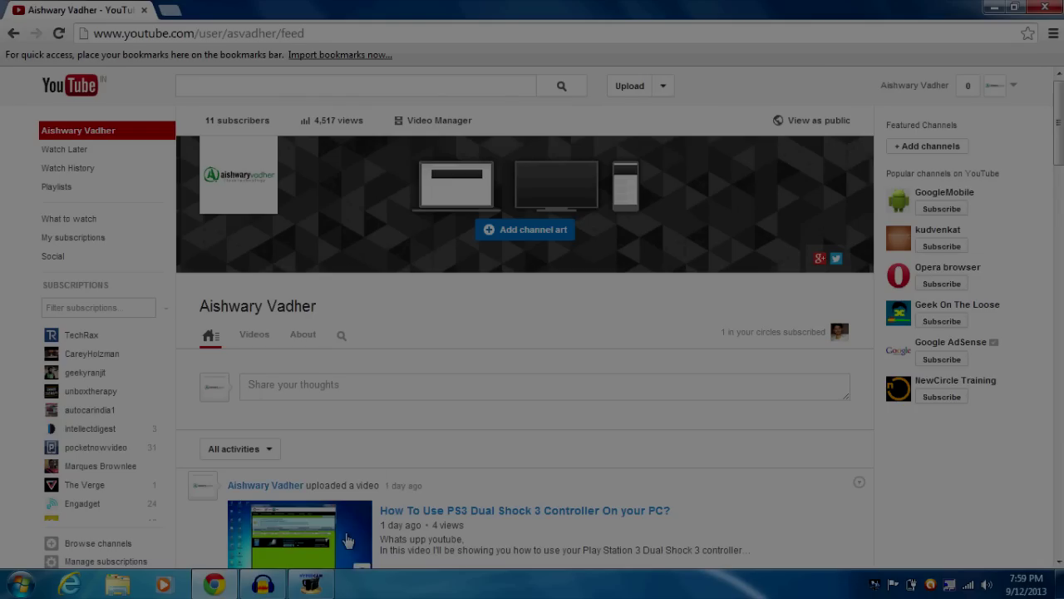
click(311, 584)
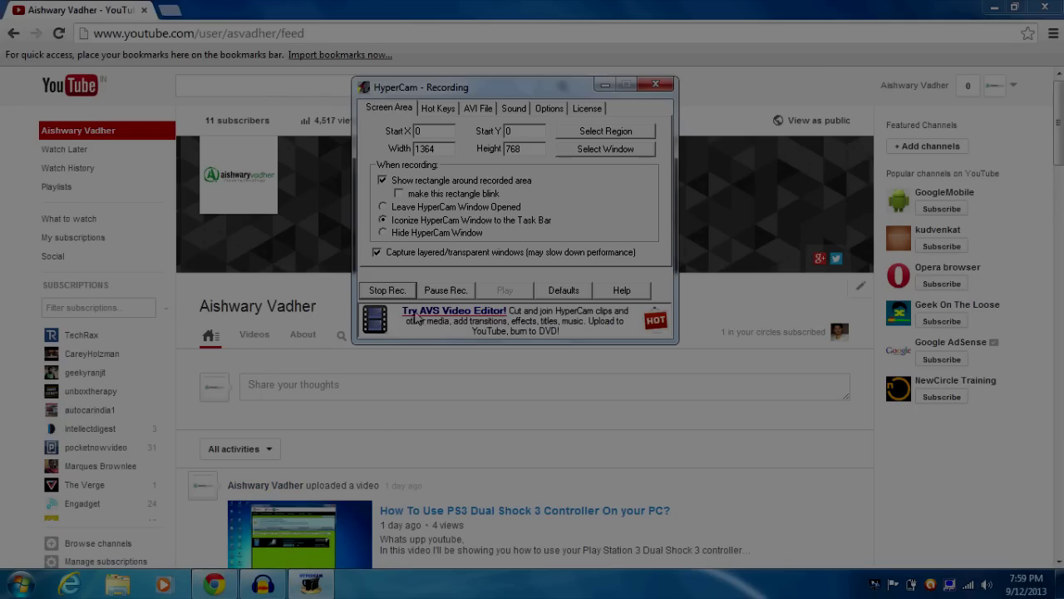
click(388, 290)
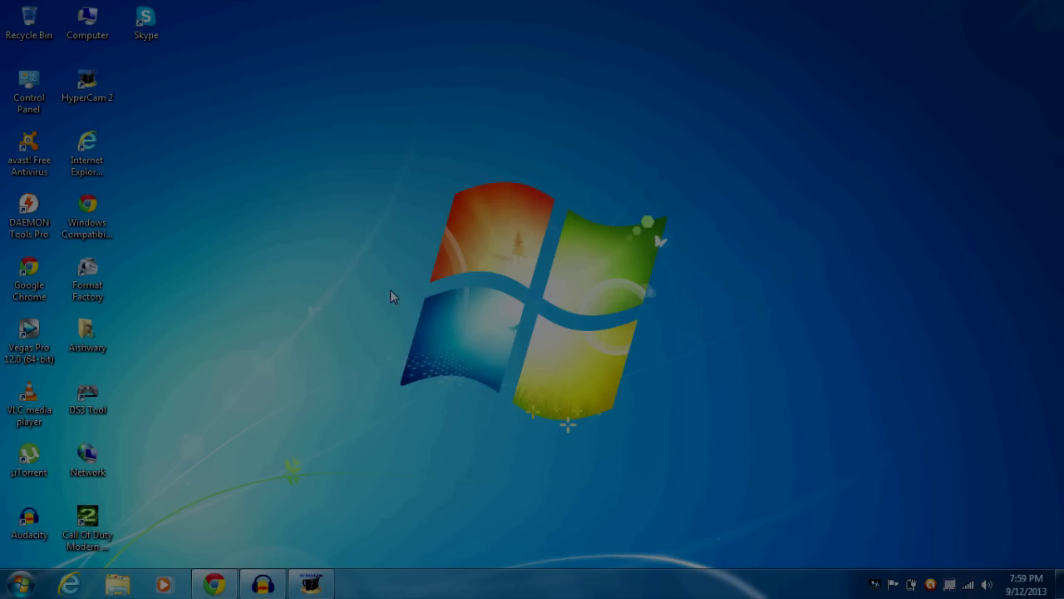
click(217, 586)
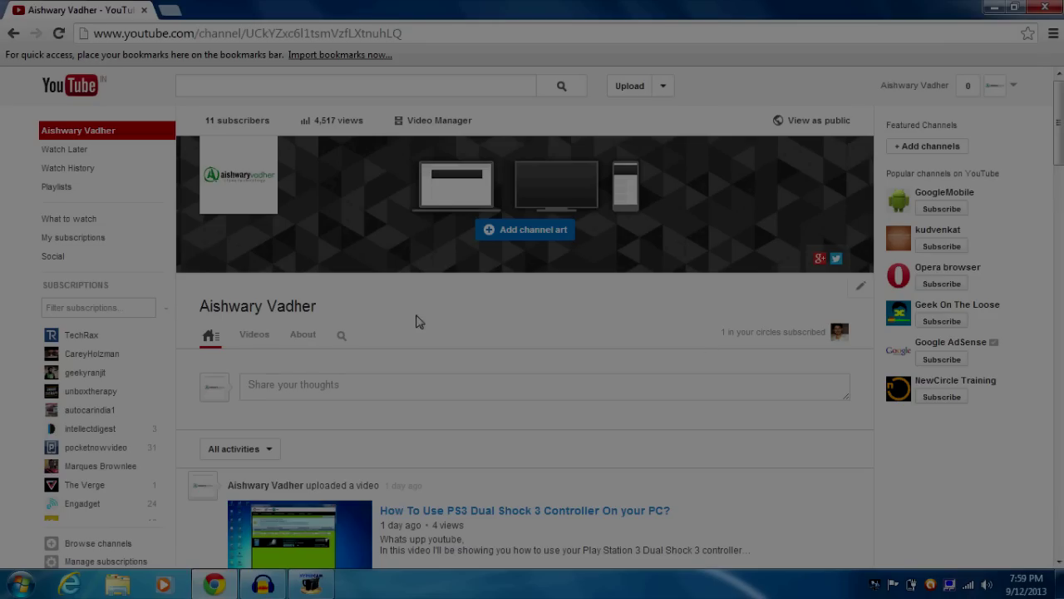
- Show uploads as a grid, switch to the activity feed, and scroll through it and back up
click(254, 341)
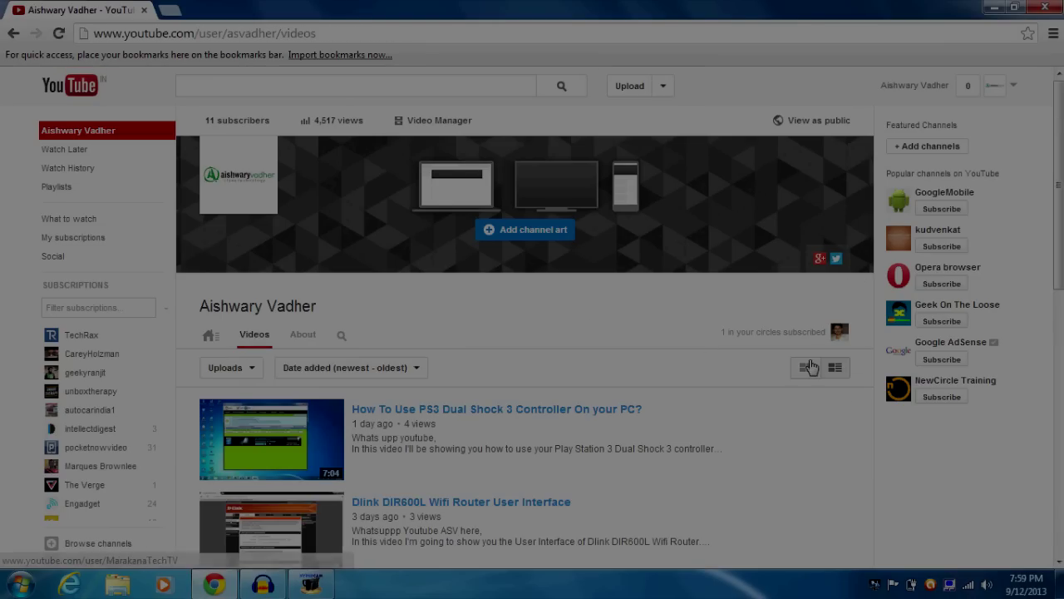
click(806, 367)
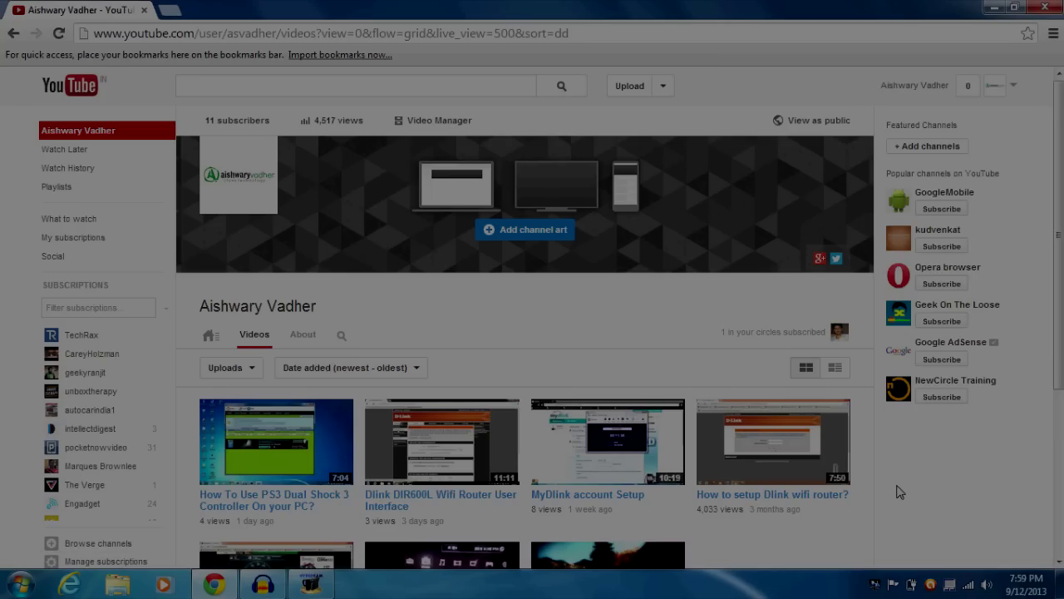
click(210, 336)
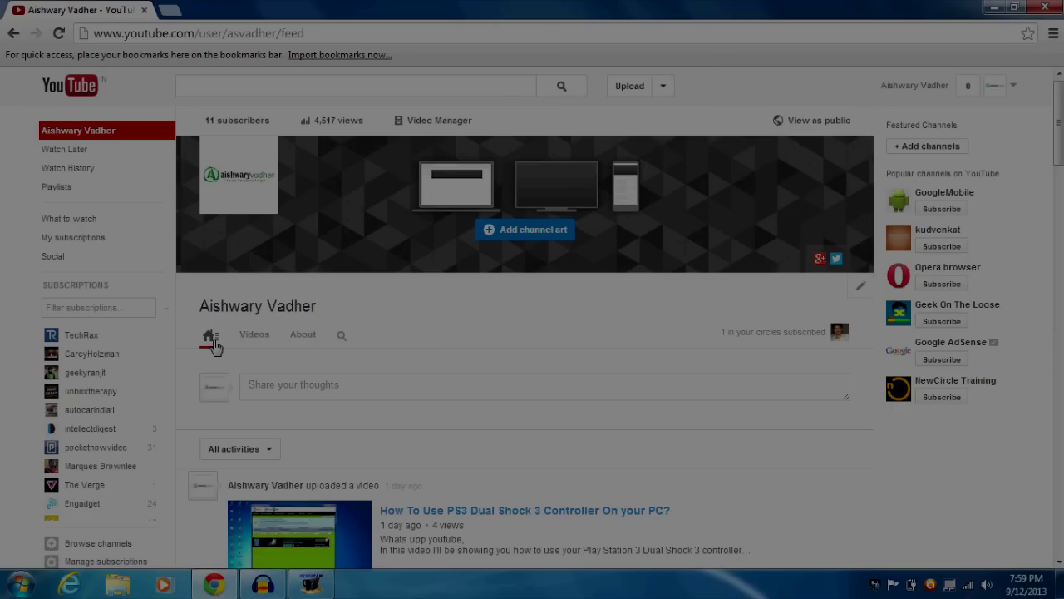
scroll(470, 381, down, 4)
scroll(472, 375, down, 6)
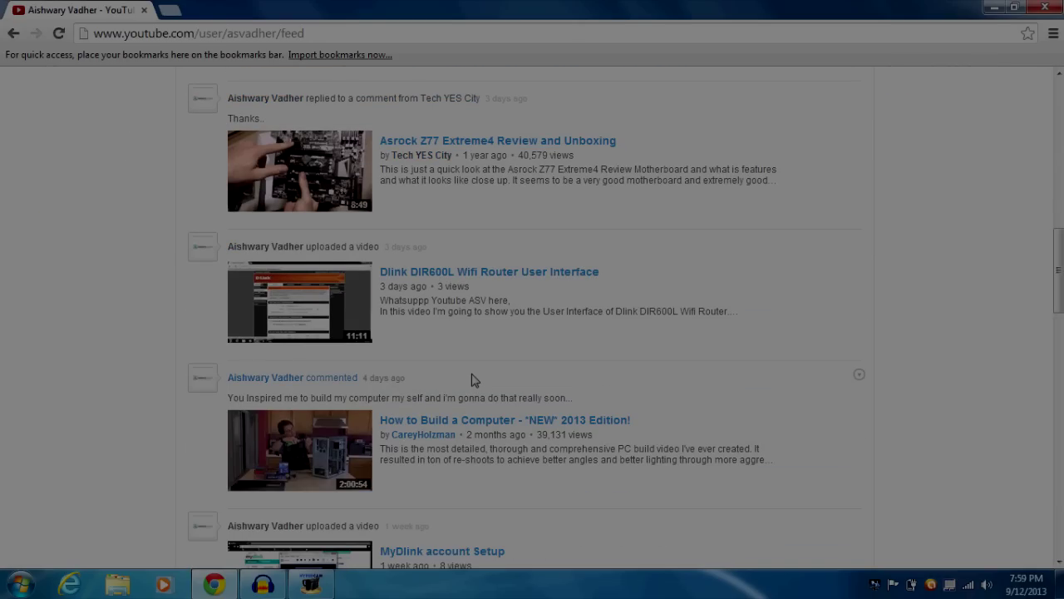
scroll(471, 380, up, 10)
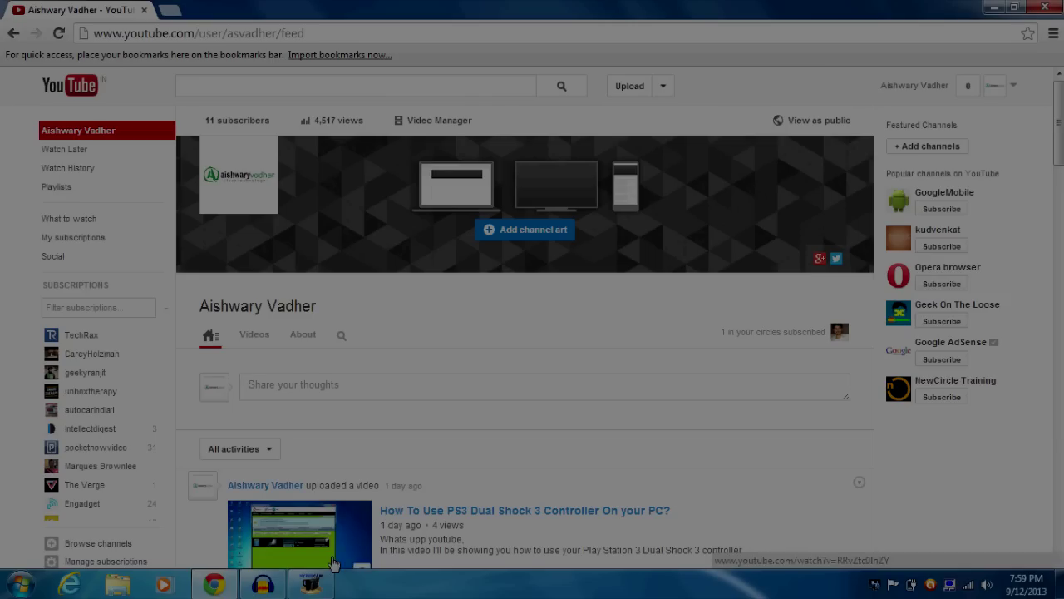
click(310, 584)
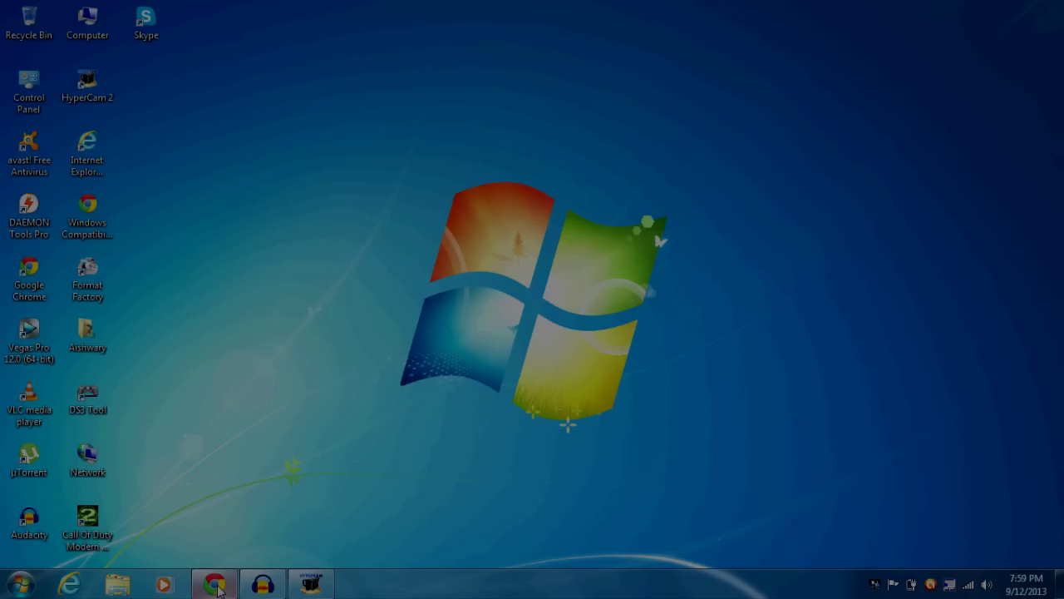
click(216, 585)
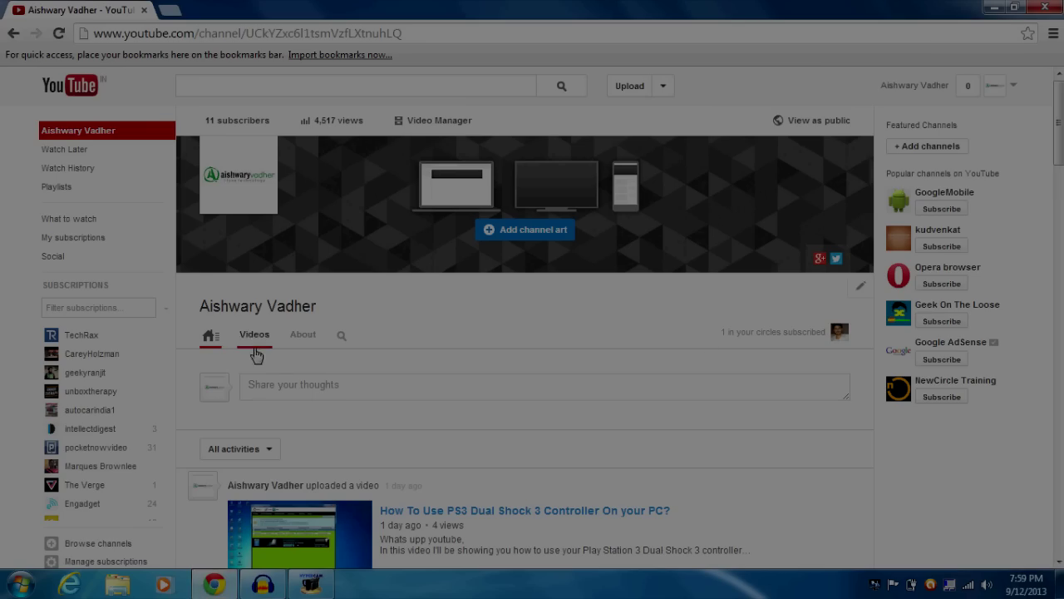
- Show the channel's uploaded videos, newest first, from the Videos tab
click(252, 347)
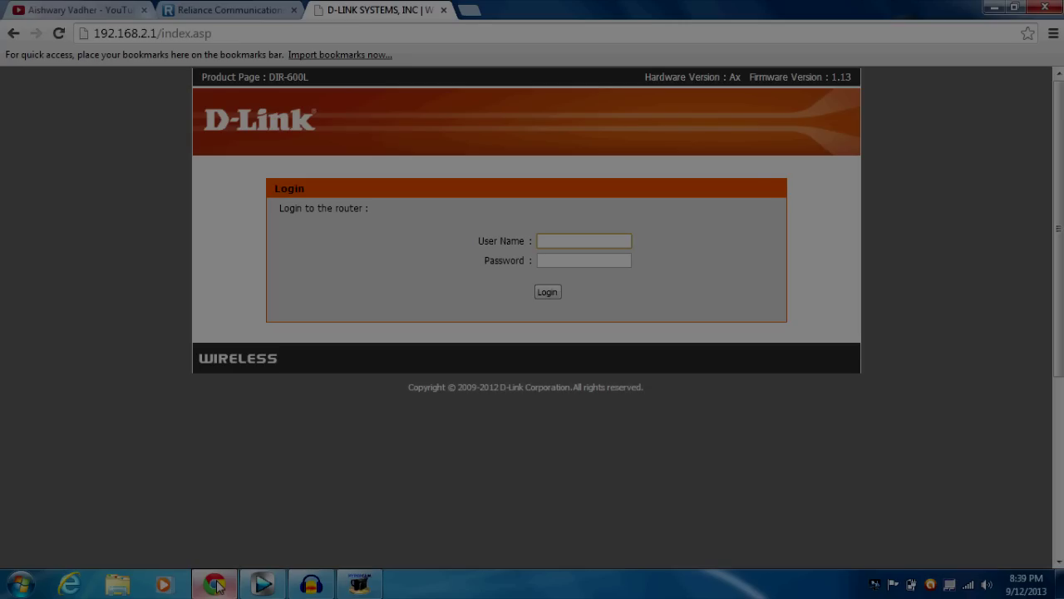
- Log in to the DIR-600L as admin with the router password and open Manual Setup
key(Tab)
key(Return)
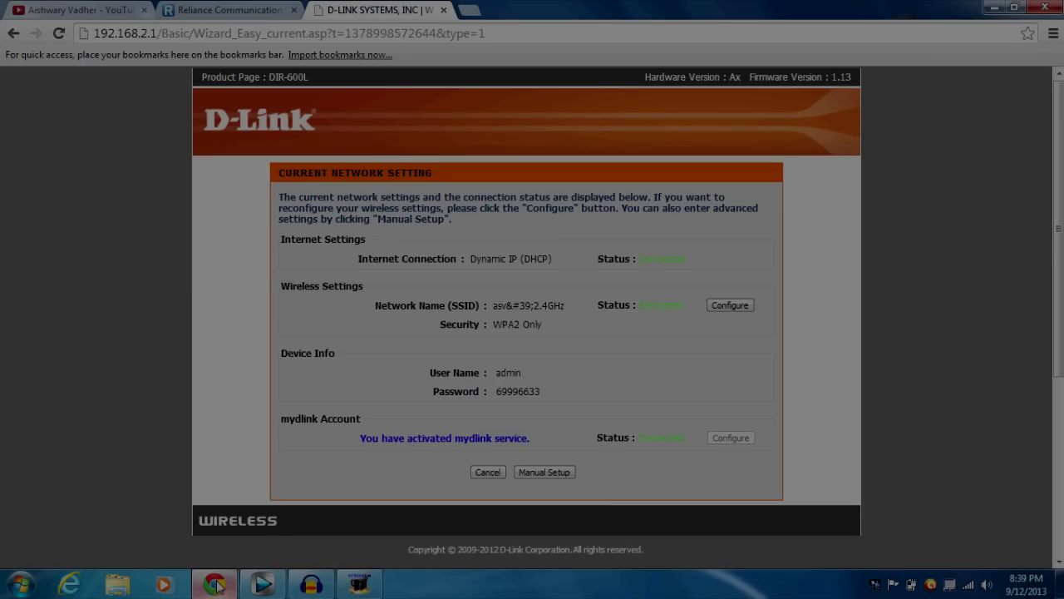
click(529, 474)
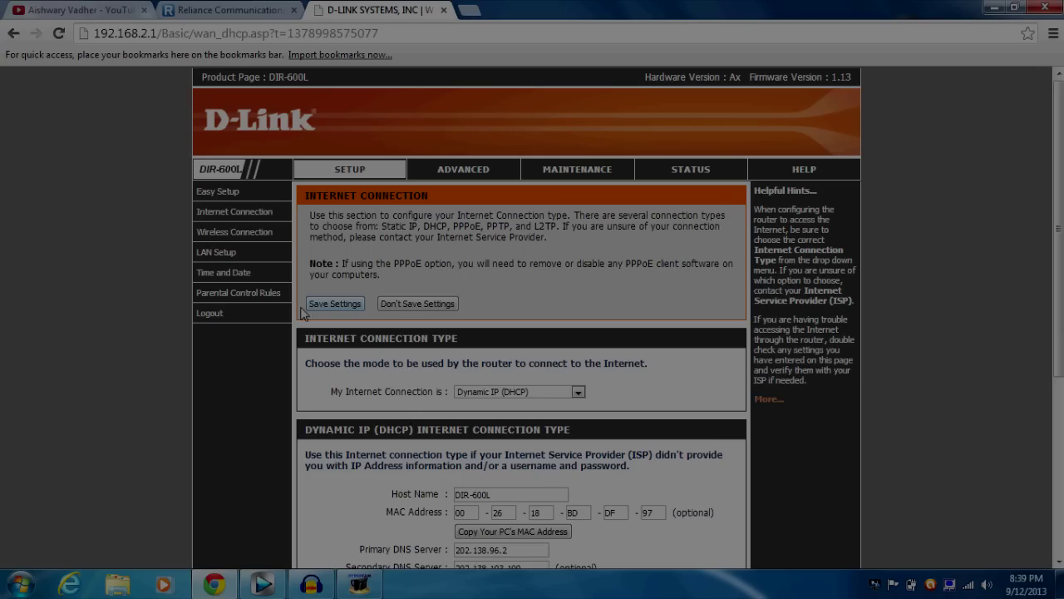
click(236, 213)
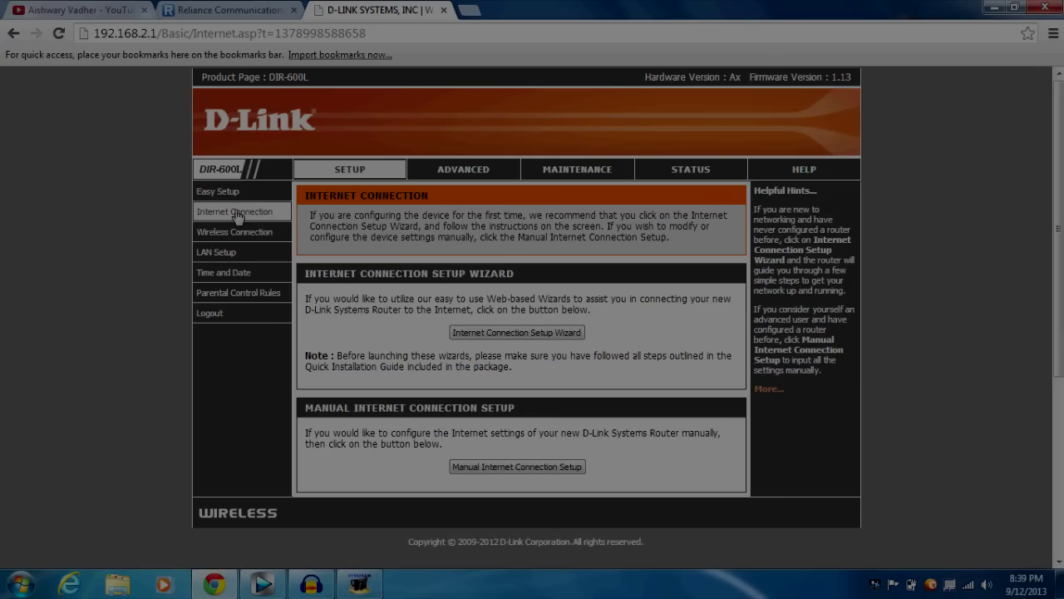
click(521, 468)
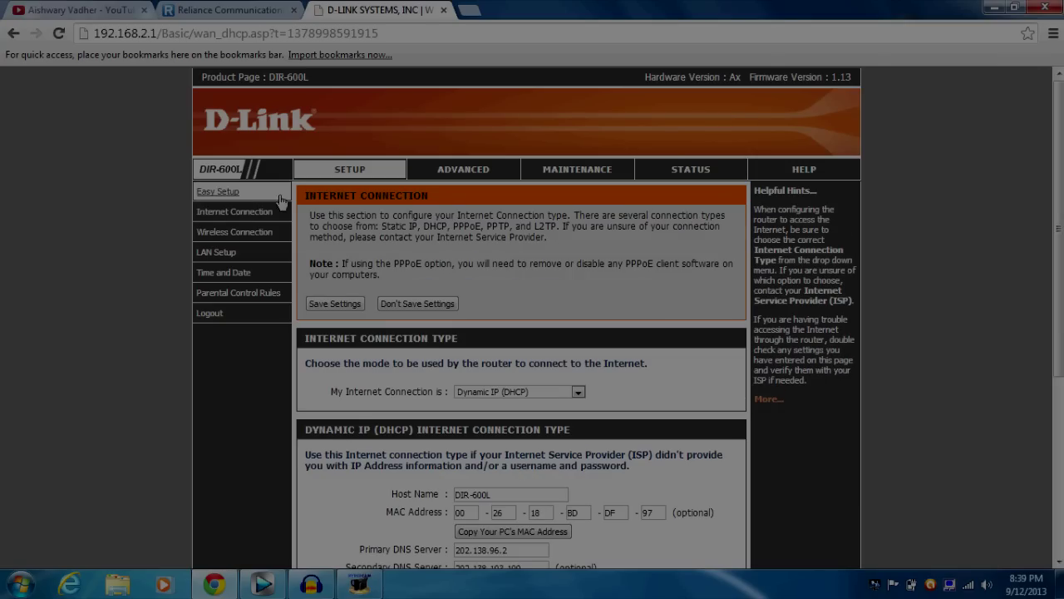
click(578, 393)
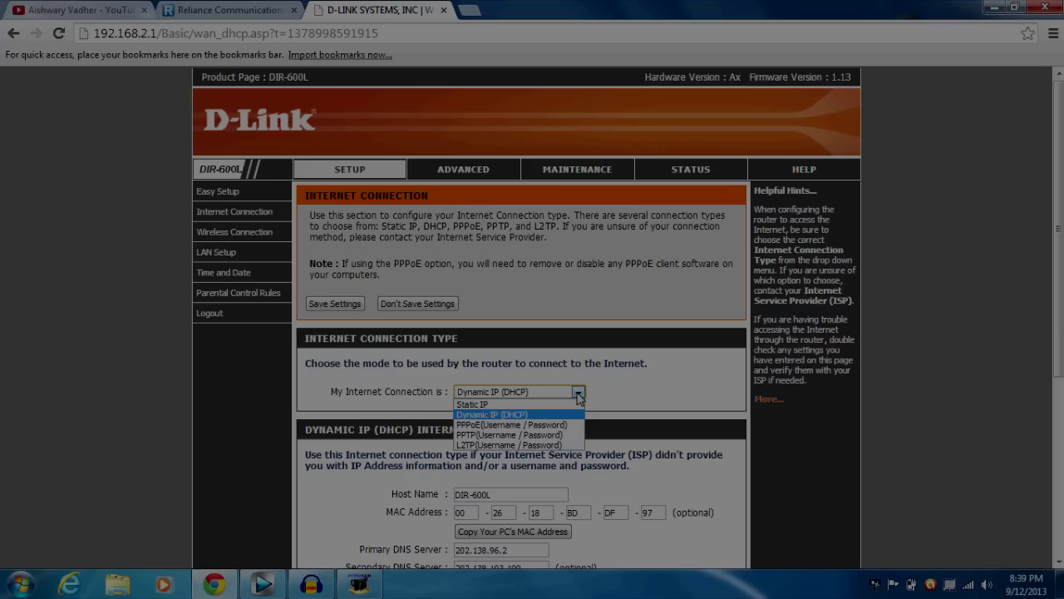
click(526, 415)
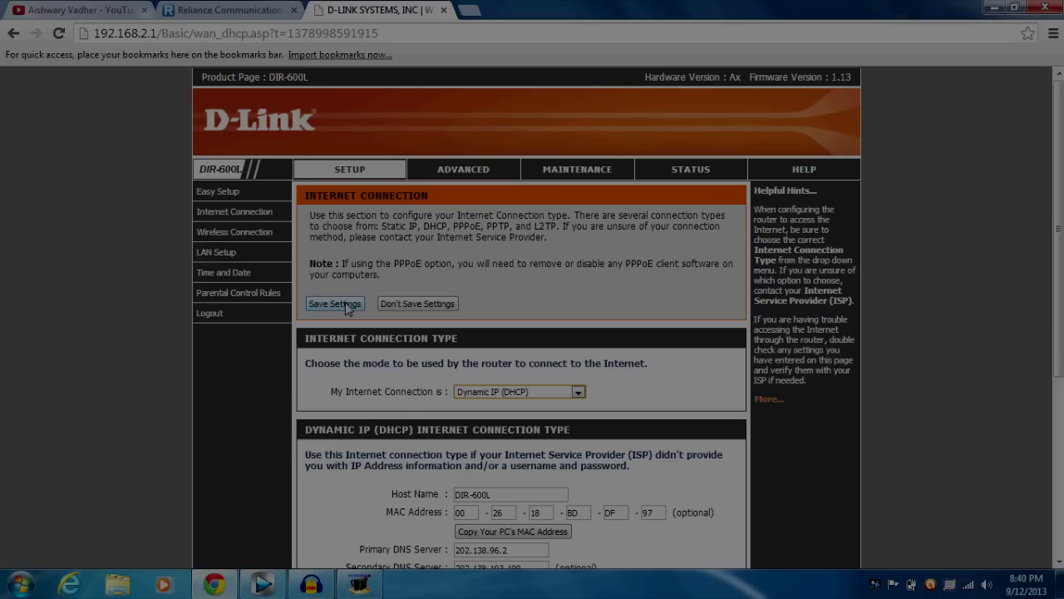
scroll(234, 471, down, 3)
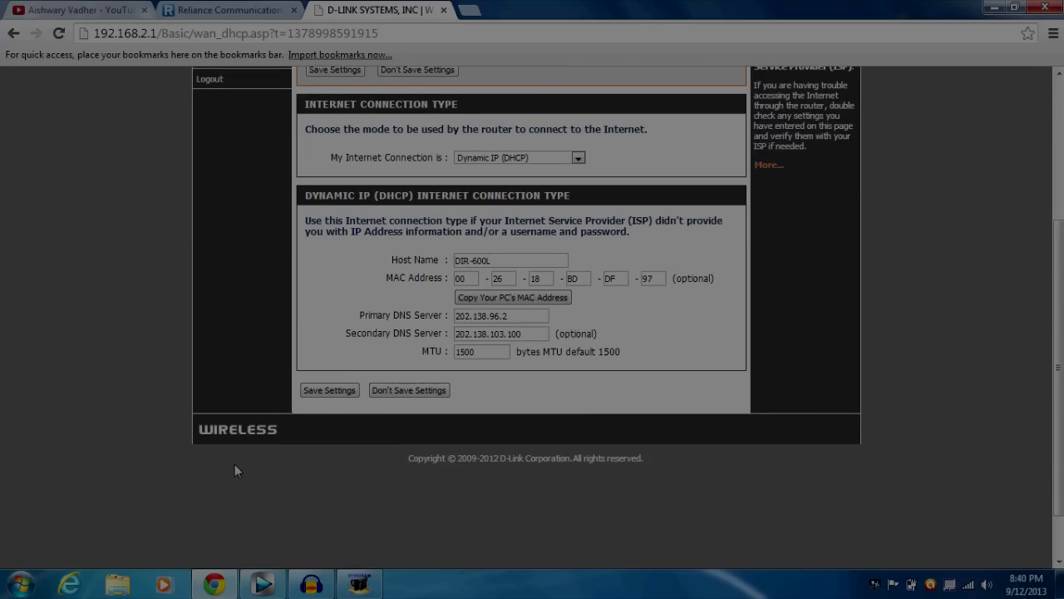
click(546, 316)
click(601, 316)
click(539, 316)
click(539, 332)
click(527, 318)
- Finish the DNS entries (primary 202.138.96.2) and return to the top of the Internet Connection page
click(629, 334)
scroll(627, 334, up, 3)
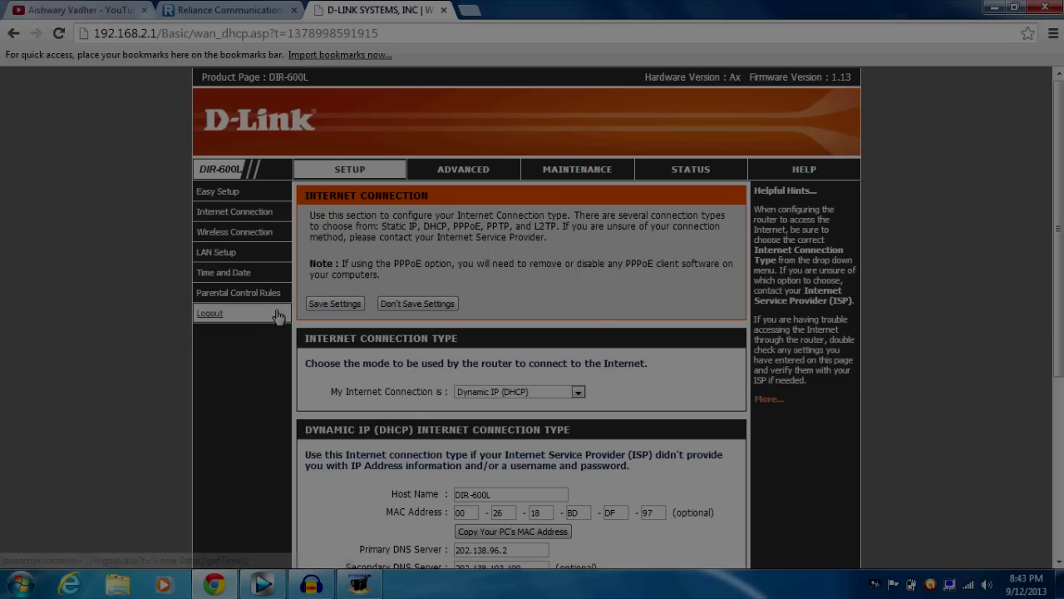
click(217, 259)
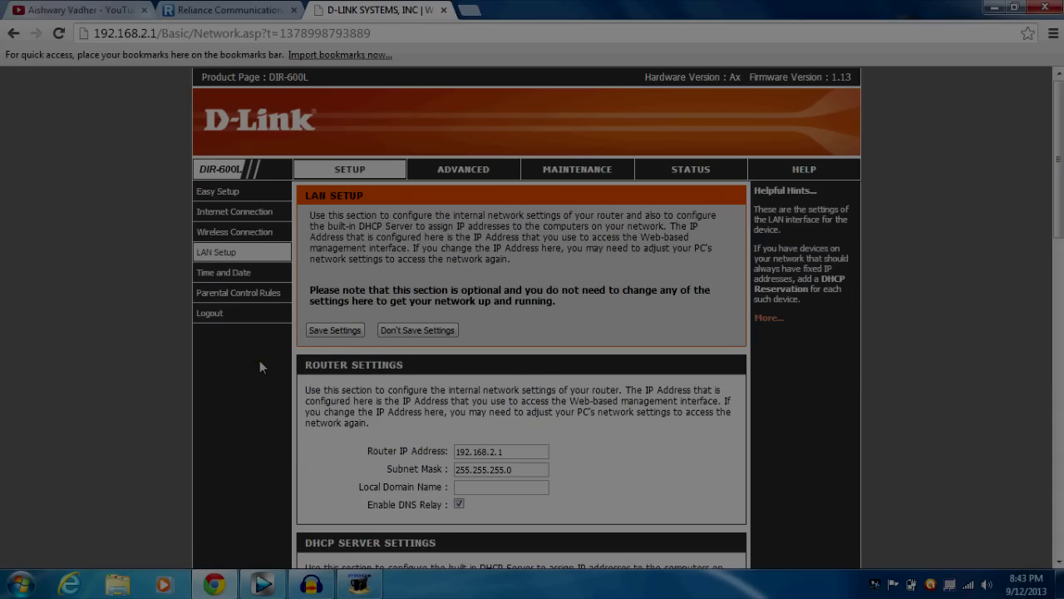
click(216, 255)
click(509, 448)
key(BackSpace)
key(BackSpace)
key(BackSpace)
text(x)
text(.1)
key(BackSpace)
text(123)
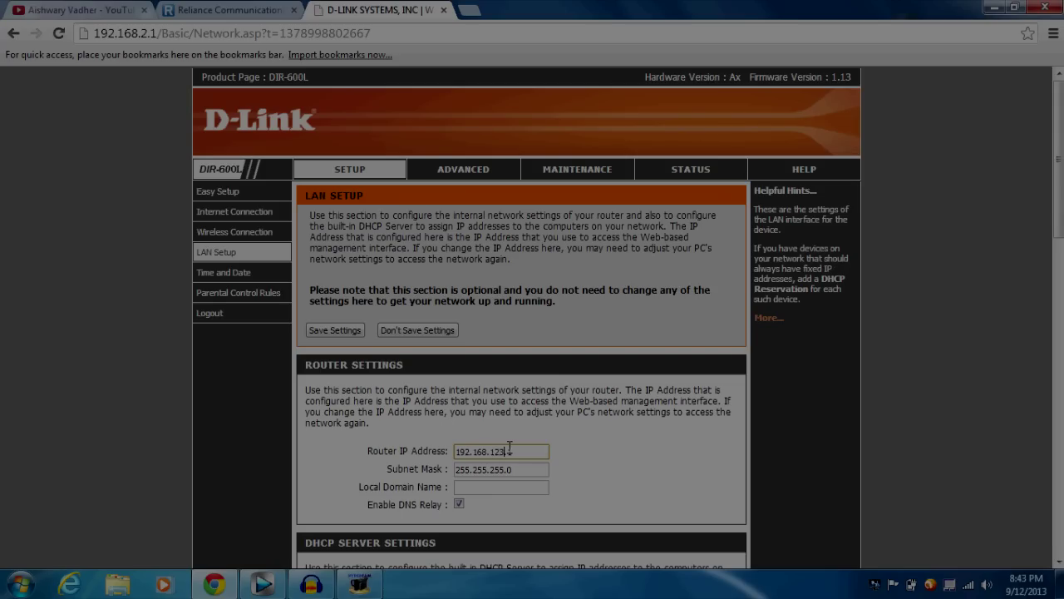
key(BackSpace)
key(BackSpace)
key(BackSpace)
text(2)
click(586, 445)
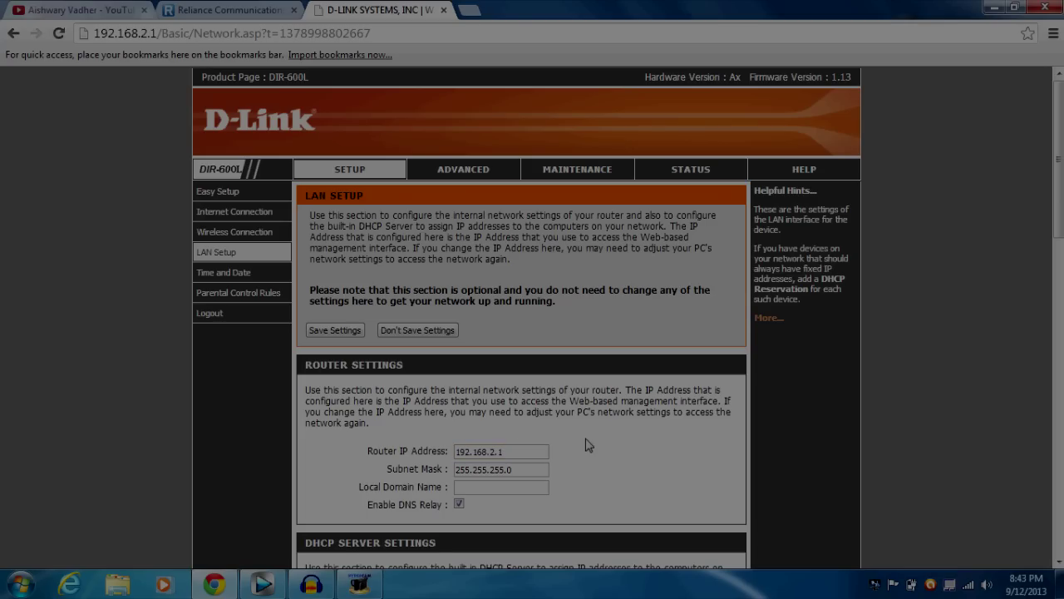